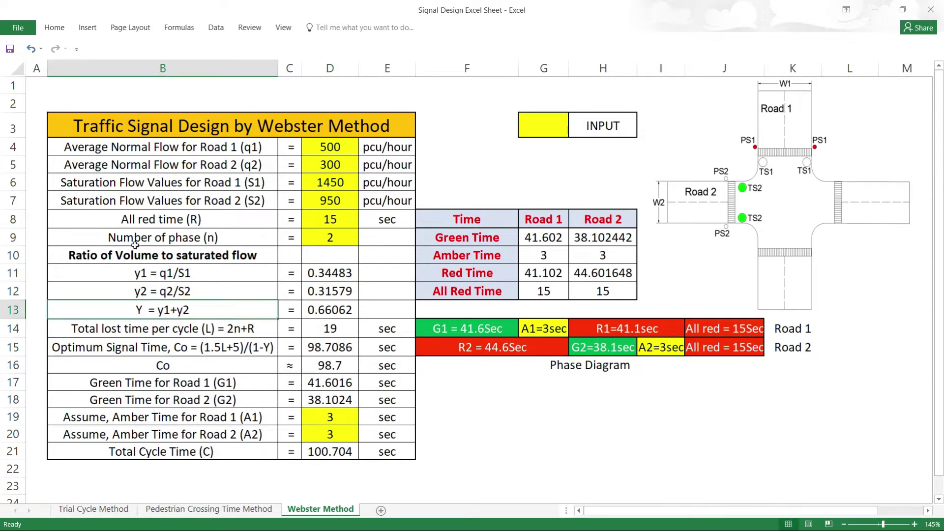
{"action": "left_click", "coordinate": [330, 306]}
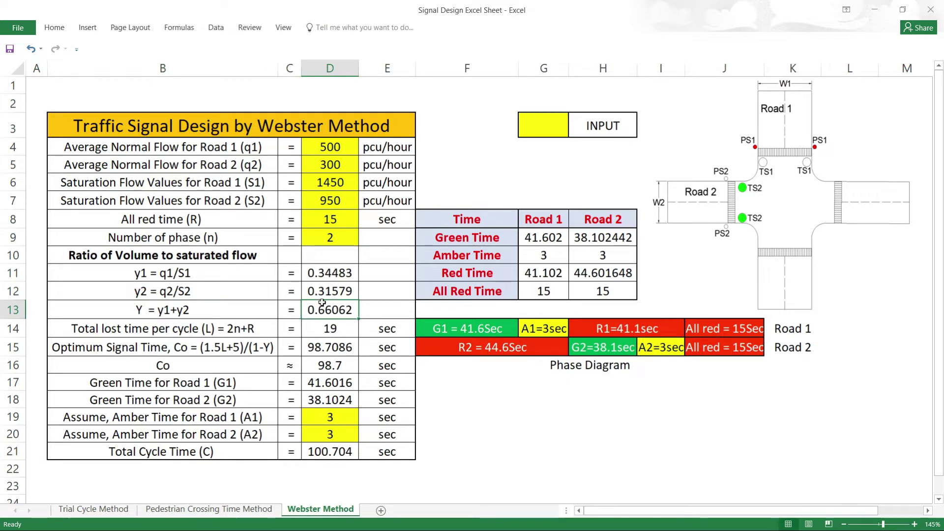
{"action": "left_click", "coordinate": [120, 333]}
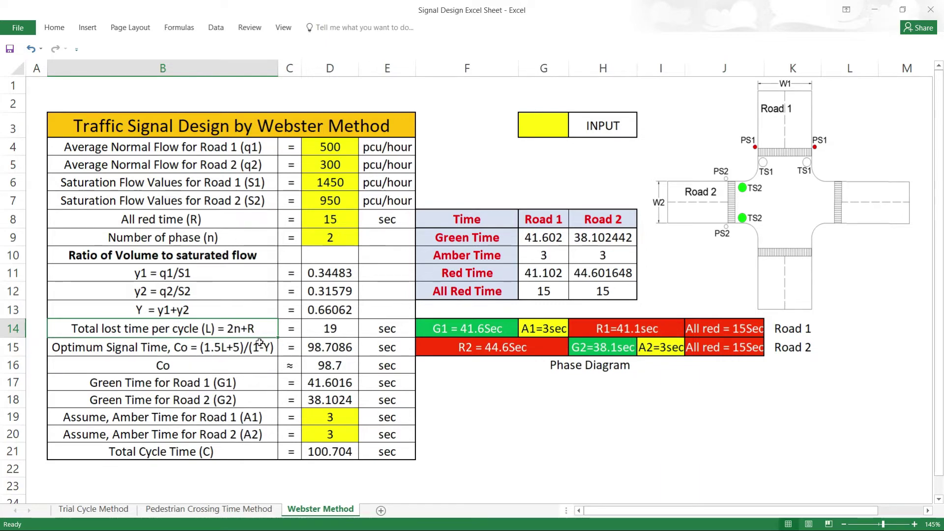
{"action": "left_click", "coordinate": [330, 219]}
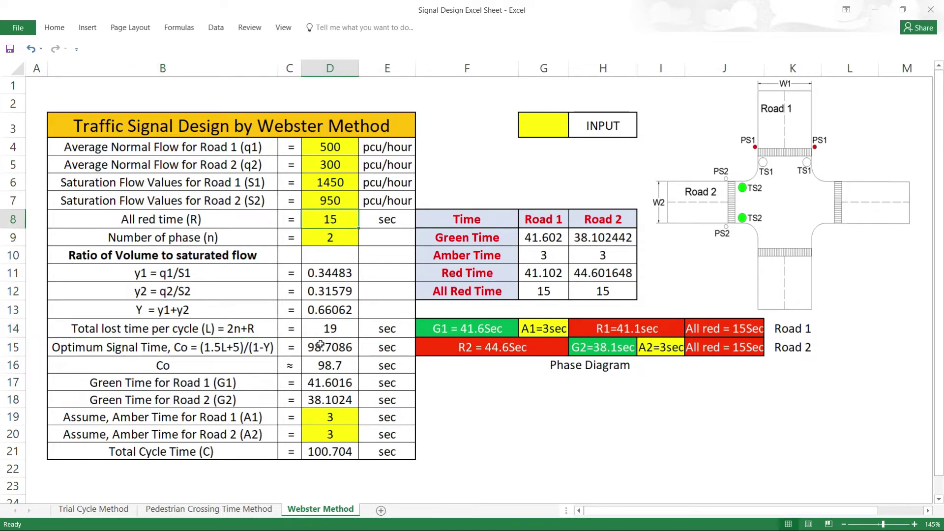
{"action": "left_click", "coordinate": [330, 329]}
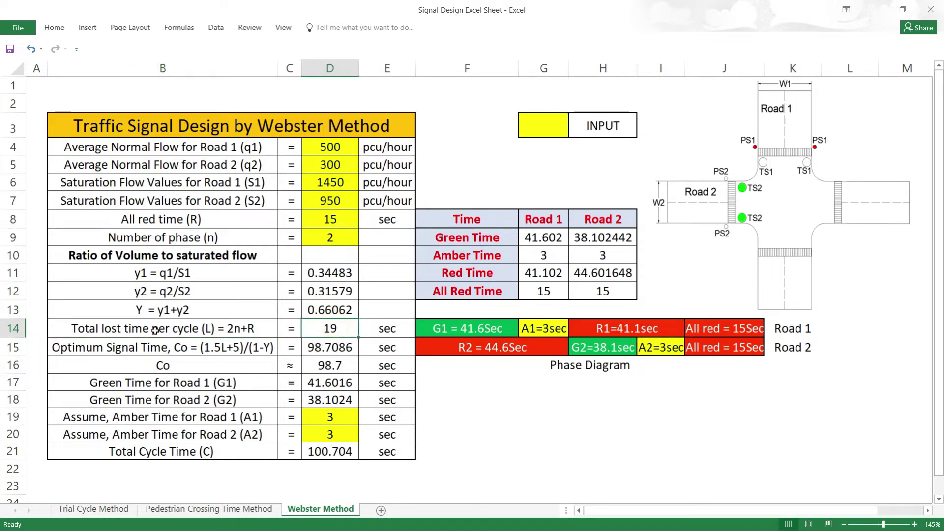
{"action": "left_click", "coordinate": [152, 347]}
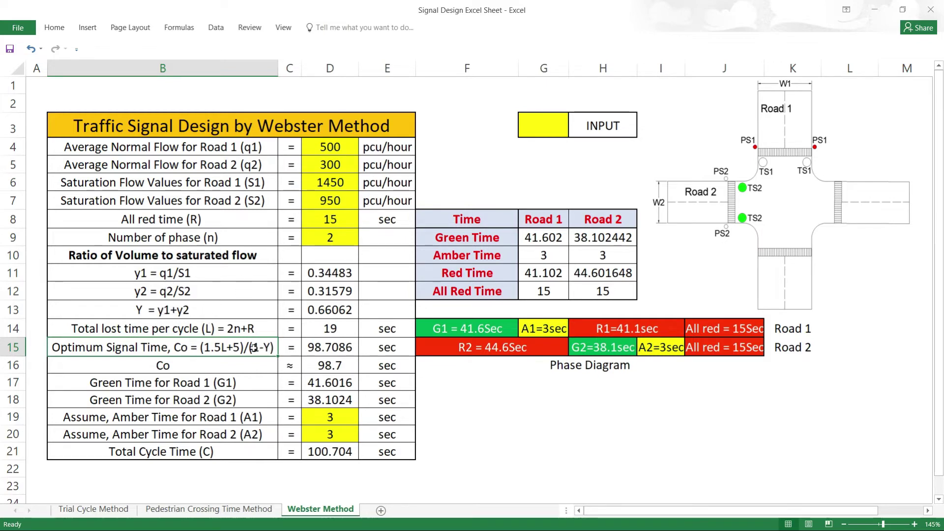
{"action": "left_click", "coordinate": [316, 350]}
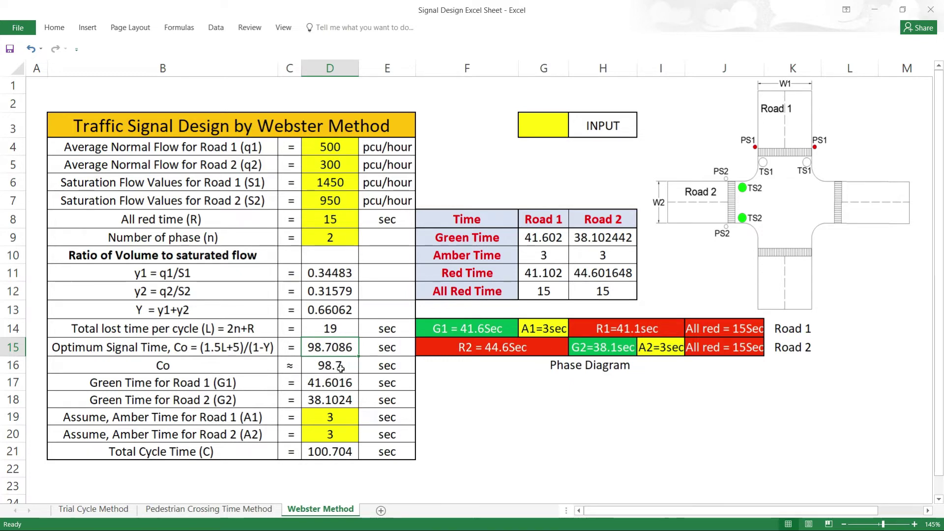
{"action": "left_click", "coordinate": [257, 382]}
{"action": "left_click", "coordinate": [263, 399]}
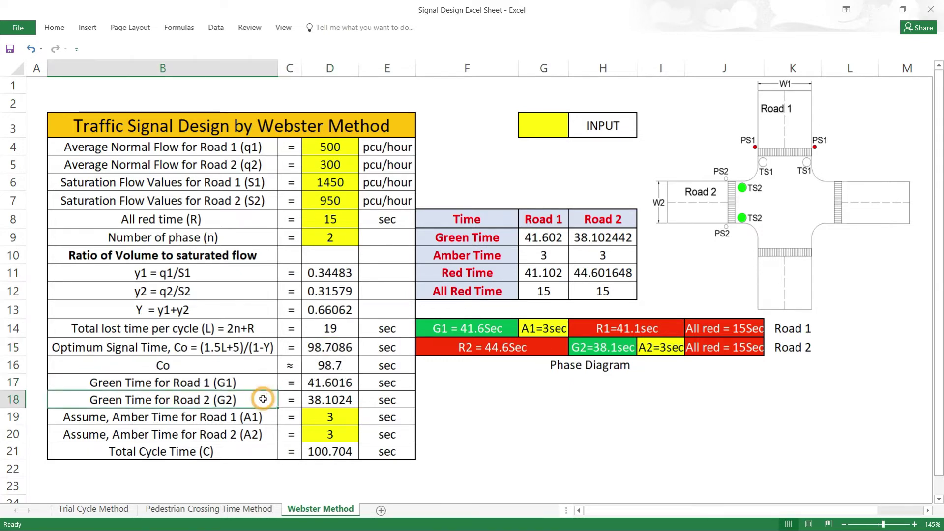
{"action": "left_click", "coordinate": [326, 384]}
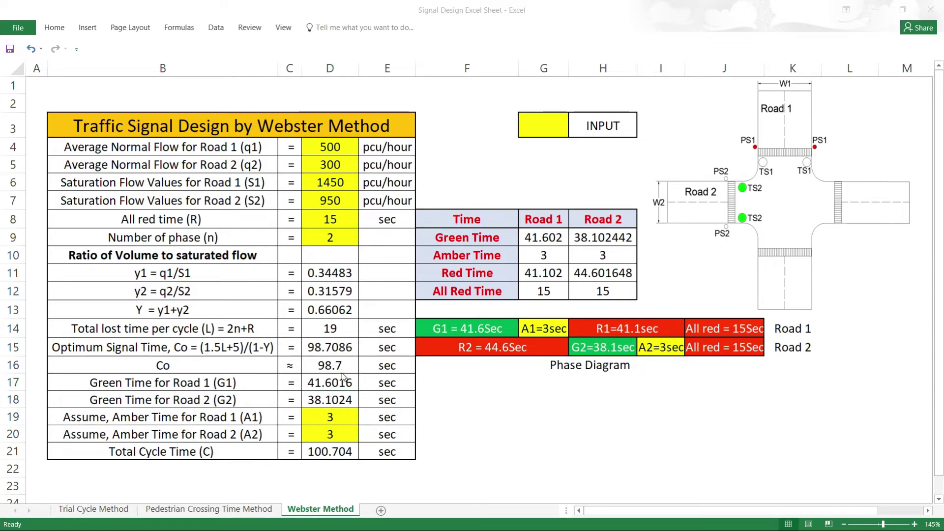
{"action": "key", "text": "alt+Tab"}
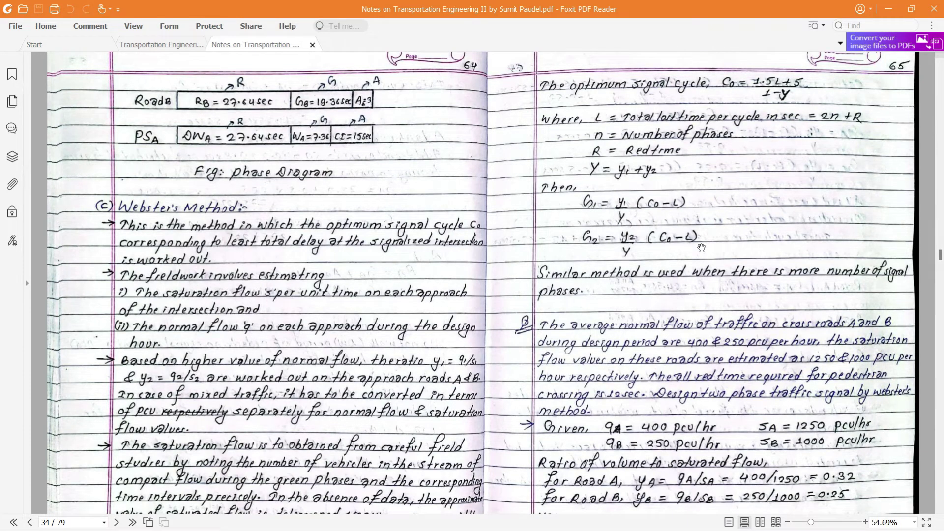
{"action": "key", "text": "alt+Tab"}
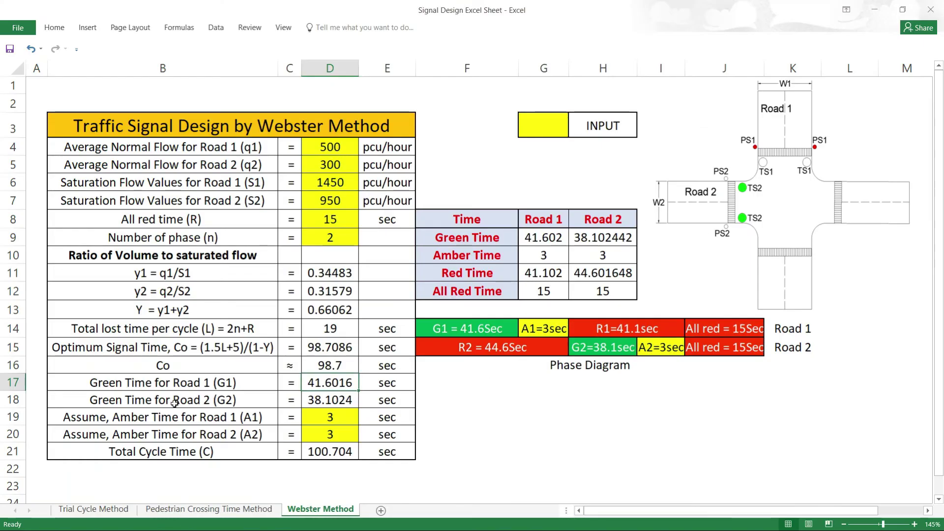
{"action": "left_click", "coordinate": [325, 376]}
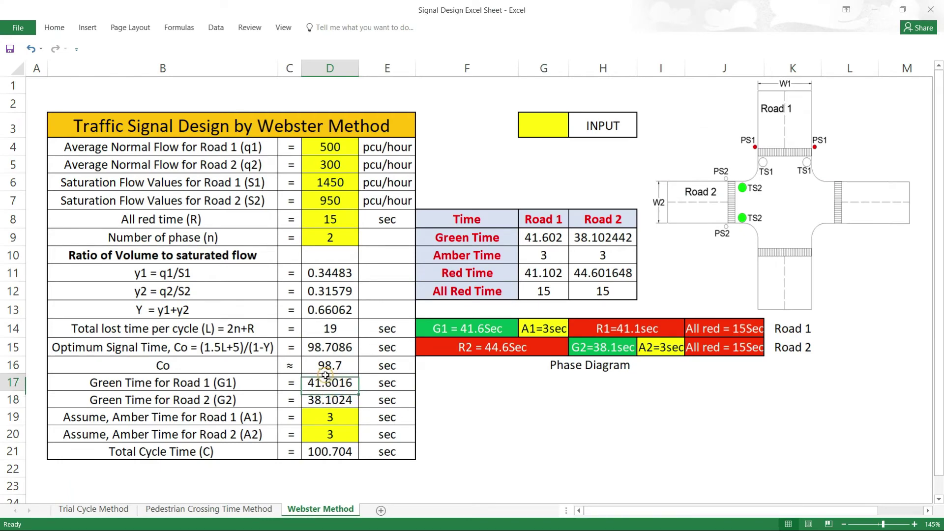
{"action": "double_click", "coordinate": [325, 376]}
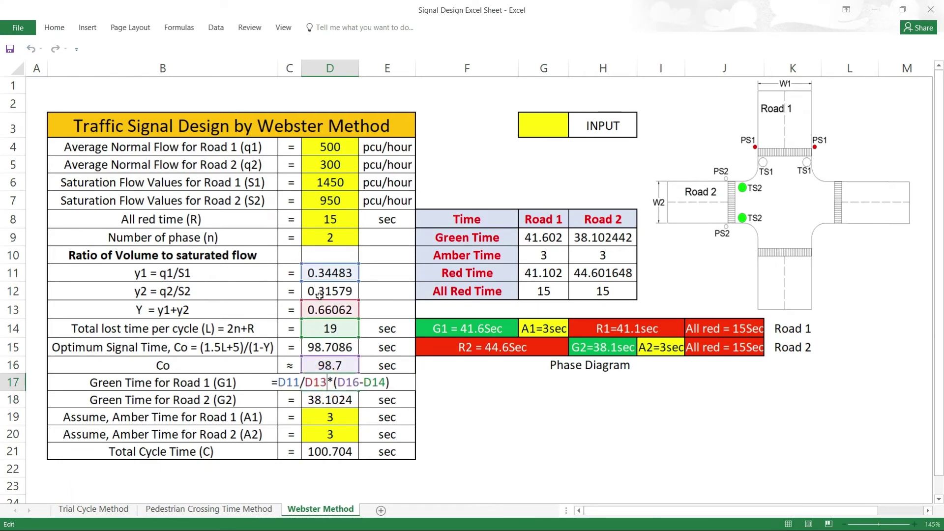
{"action": "key", "text": "Escape"}
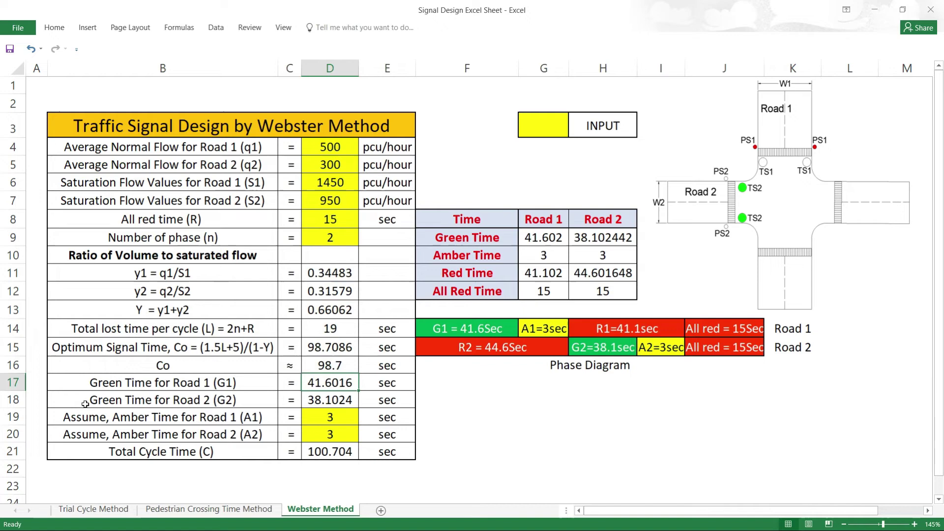
{"action": "left_click", "coordinate": [165, 417]}
{"action": "left_click", "coordinate": [325, 438]}
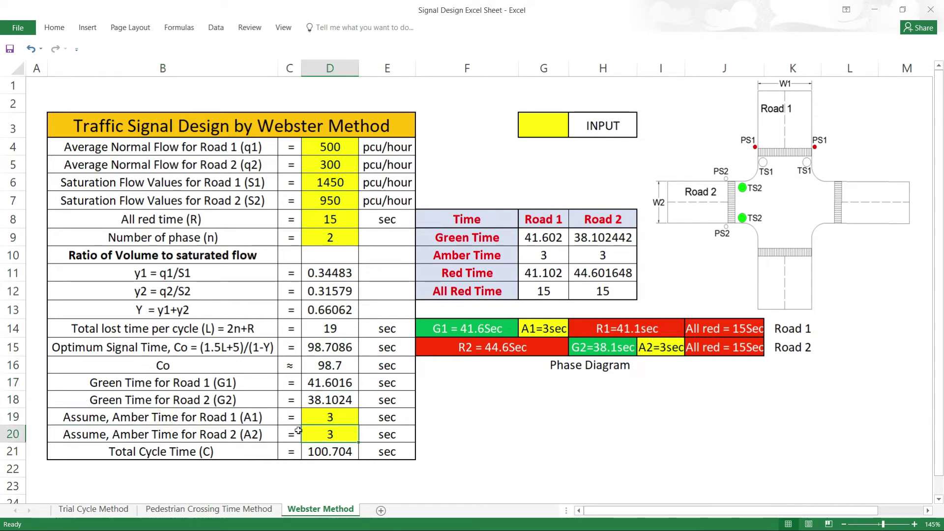
{"action": "left_click", "coordinate": [246, 418]}
{"action": "left_click", "coordinate": [256, 436]}
{"action": "left_click", "coordinate": [329, 434]}
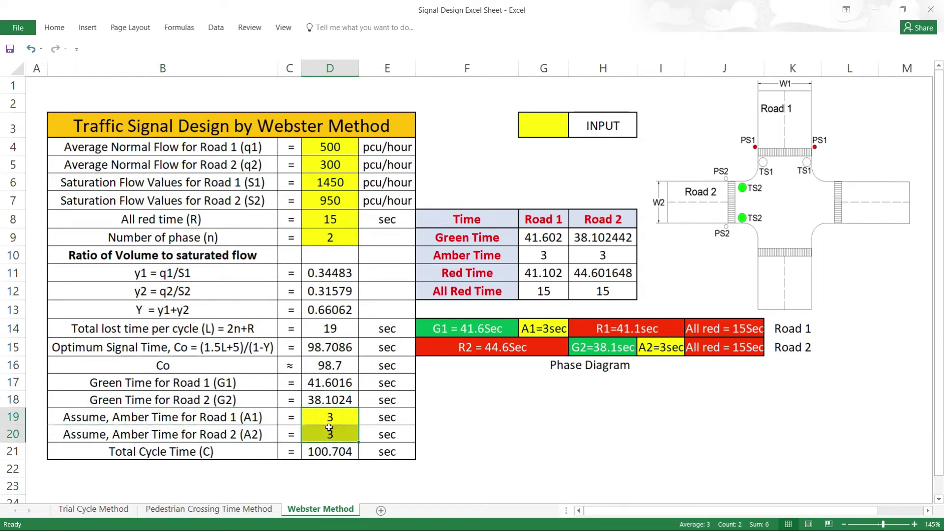
{"action": "left_click", "coordinate": [330, 418]}
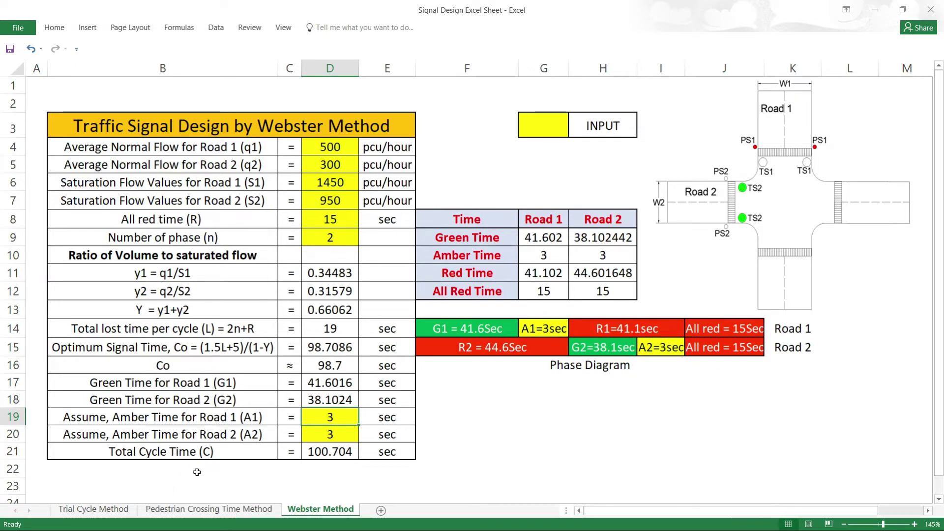
{"action": "left_click", "coordinate": [314, 384]}
{"action": "left_click", "coordinate": [315, 401]}
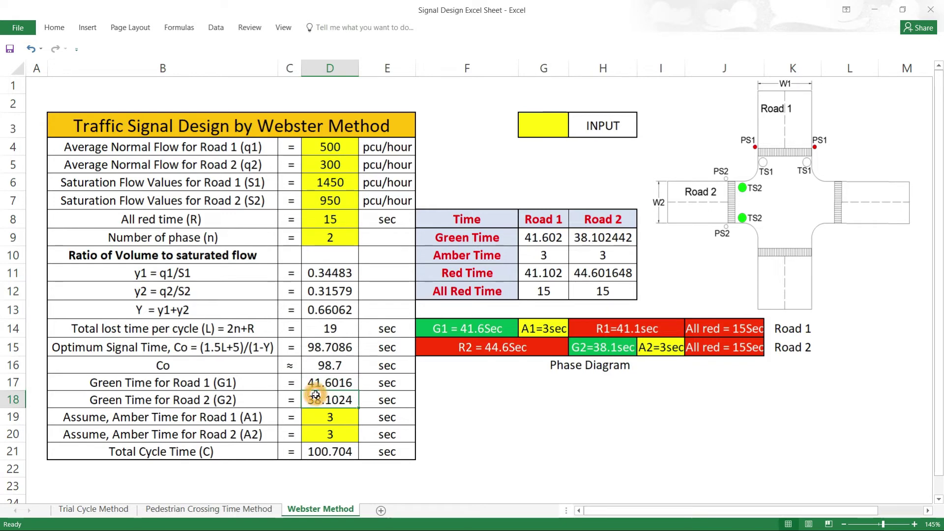
{"action": "left_click", "coordinate": [321, 418]}
{"action": "left_click", "coordinate": [328, 436]}
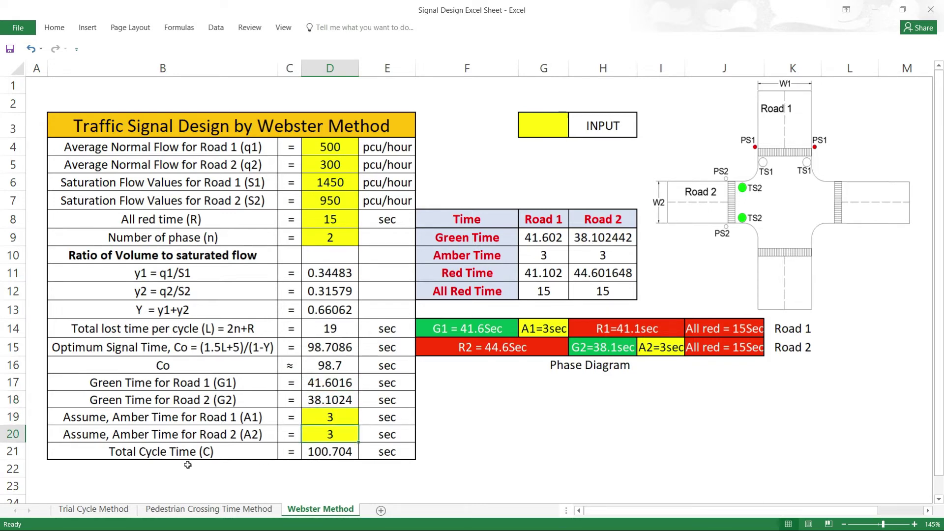
{"action": "left_click", "coordinate": [251, 385]}
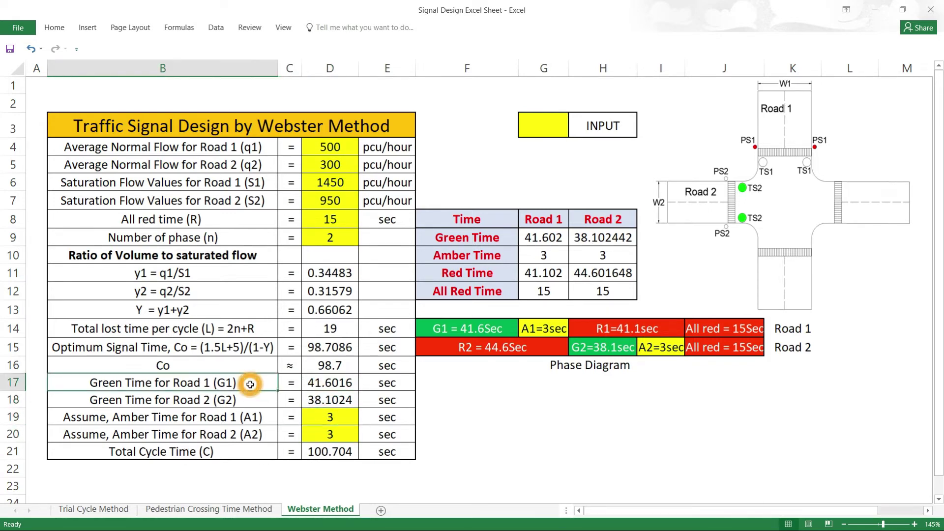
{"action": "left_click", "coordinate": [254, 416]}
{"action": "left_click", "coordinate": [252, 442]}
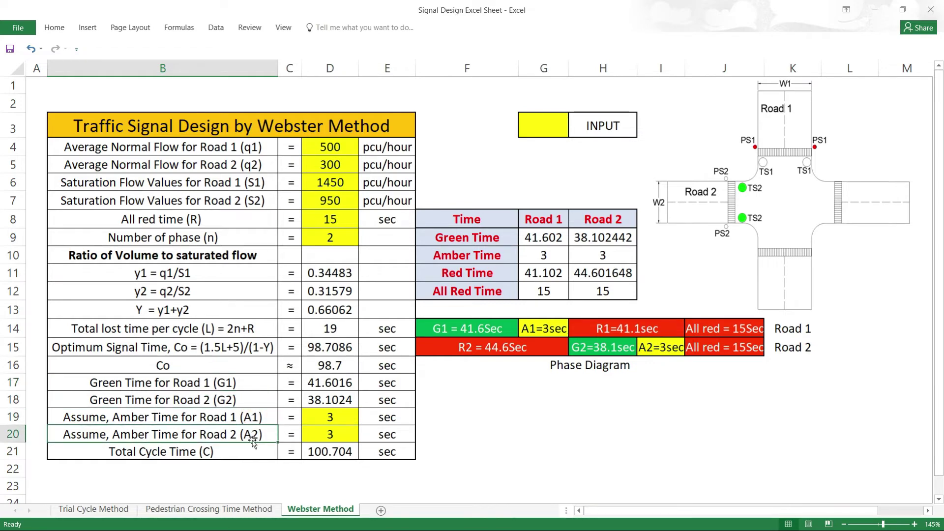
{"action": "left_click", "coordinate": [244, 402]}
{"action": "left_click", "coordinate": [250, 437]}
{"action": "left_click", "coordinate": [328, 452]}
{"action": "scroll", "coordinate": [282, 466], "scroll_direction": "down", "scroll_amount": 1}
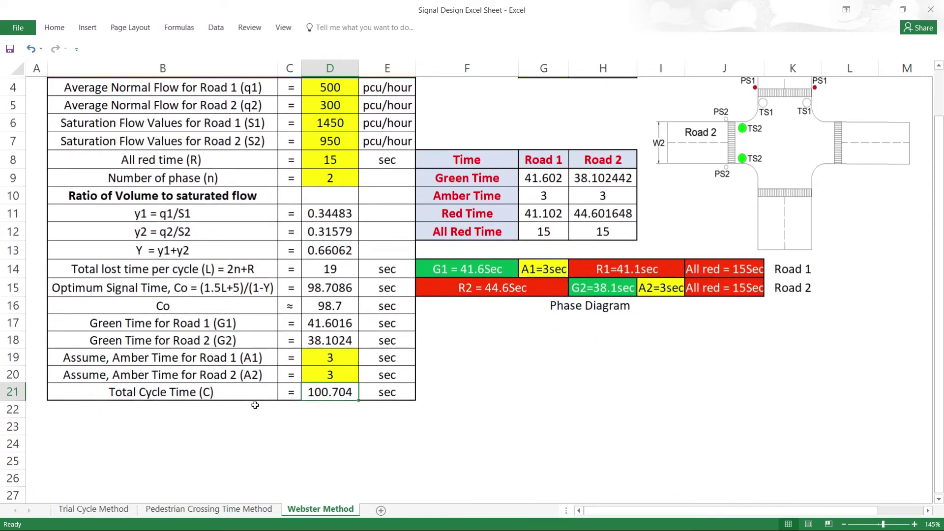
{"action": "scroll", "coordinate": [295, 457], "scroll_direction": "up", "scroll_amount": 1}
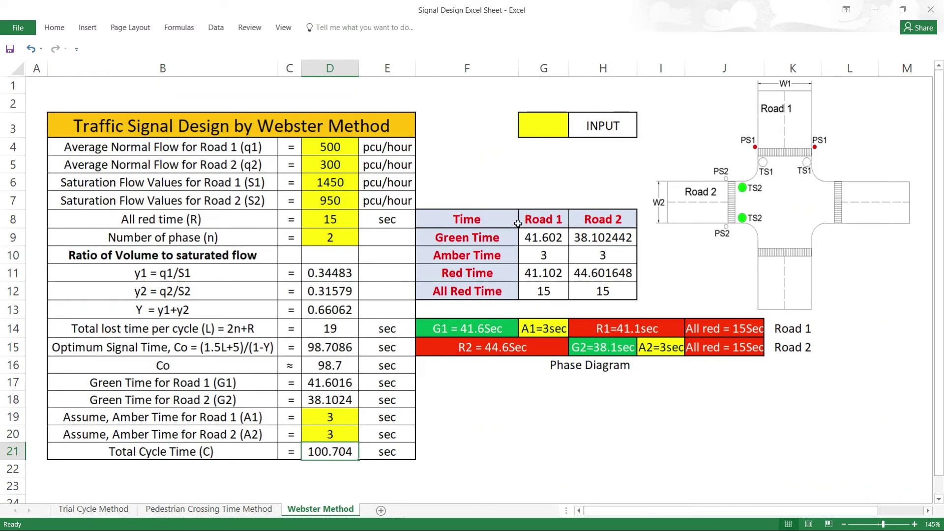
{"action": "left_click_drag", "start_coordinate": [455, 219], "coordinate": [600, 292]}
{"action": "left_click", "coordinate": [561, 241]}
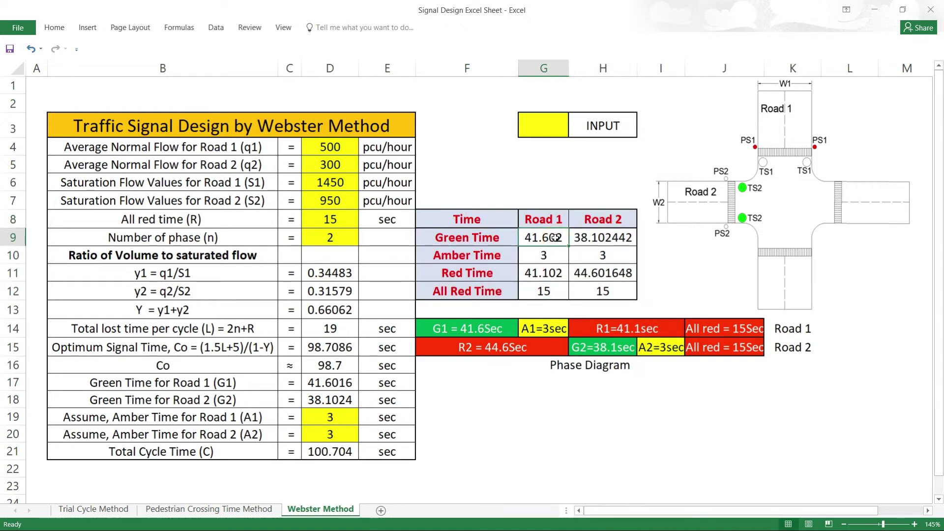
{"action": "left_click", "coordinate": [340, 388]}
{"action": "left_click", "coordinate": [590, 232]}
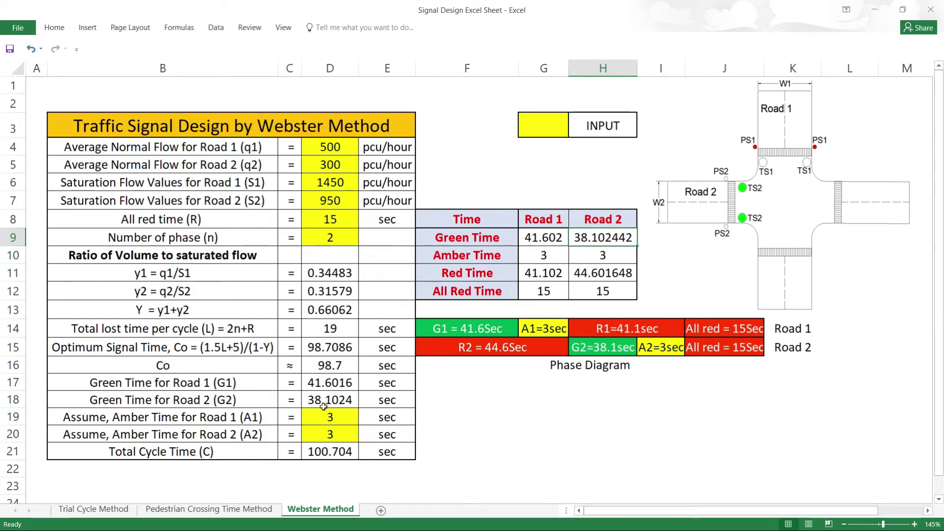
{"action": "left_click", "coordinate": [530, 257]}
{"action": "key", "text": "Right"}
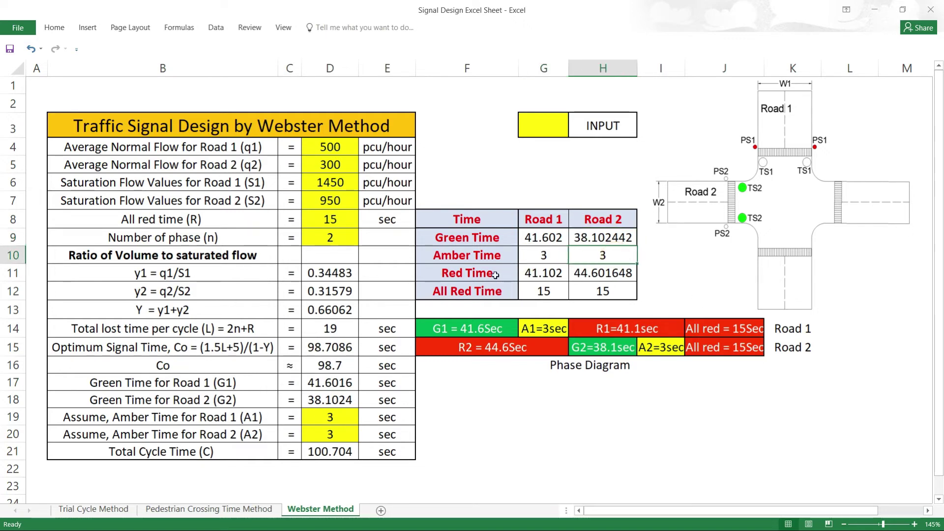
{"action": "left_click", "coordinate": [534, 274]}
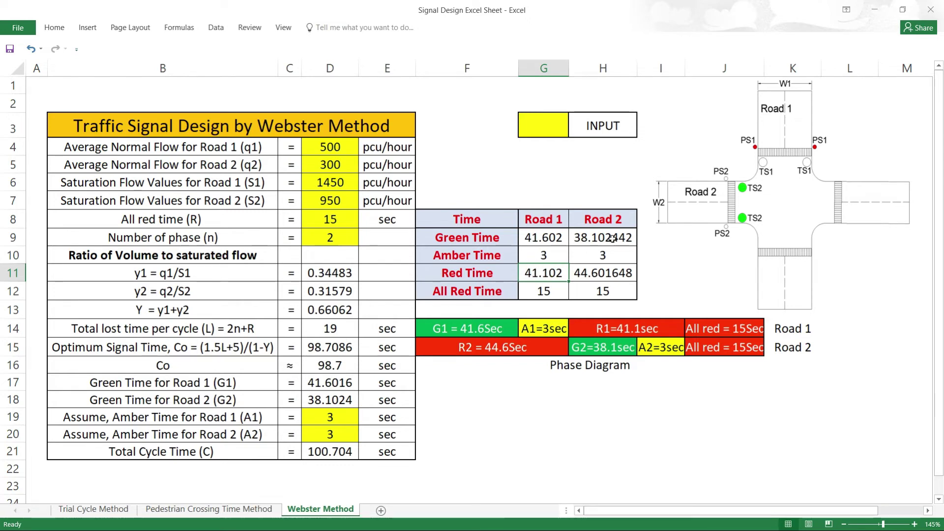
{"action": "left_click_drag", "start_coordinate": [615, 233], "coordinate": [611, 249]}
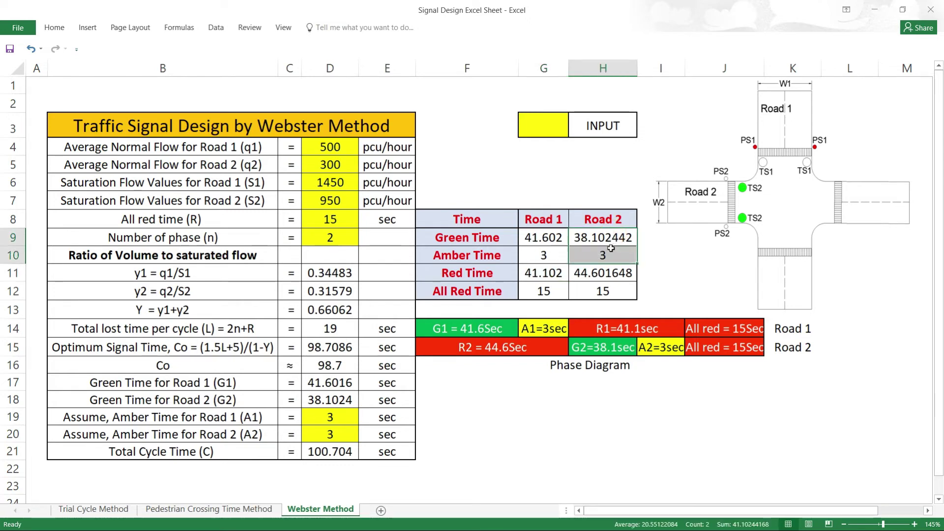
{"action": "left_click", "coordinate": [602, 273]}
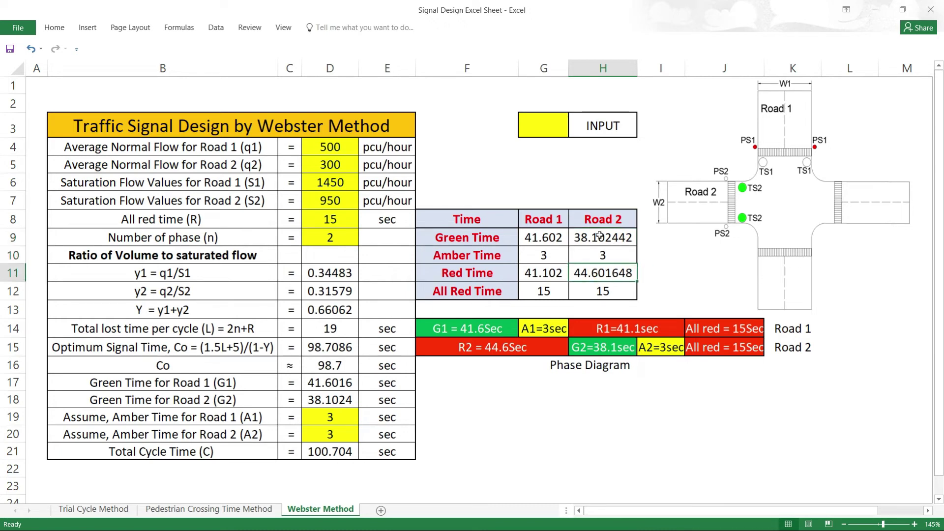
{"action": "left_click_drag", "start_coordinate": [558, 243], "coordinate": [542, 254]}
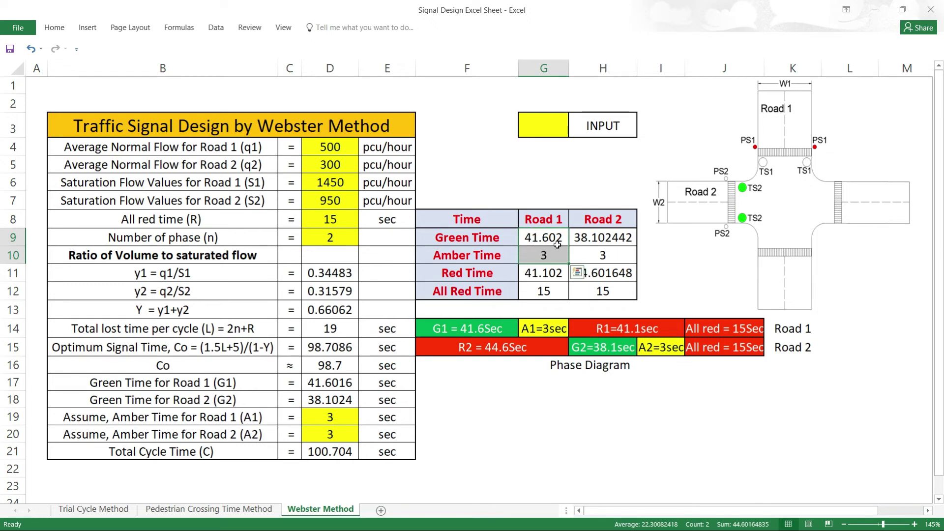
{"action": "left_click", "coordinate": [604, 255]}
{"action": "left_click", "coordinate": [604, 273]}
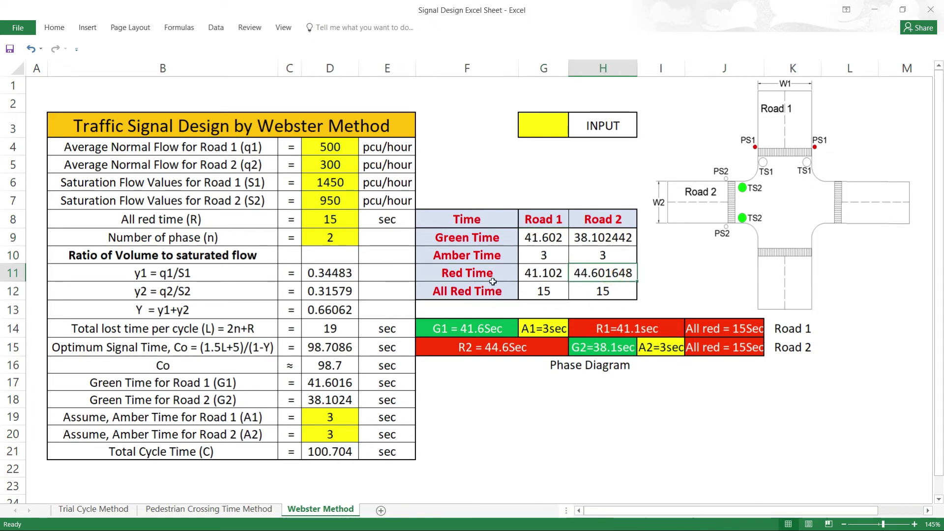
{"action": "left_click", "coordinate": [528, 294]}
{"action": "left_click", "coordinate": [585, 292]}
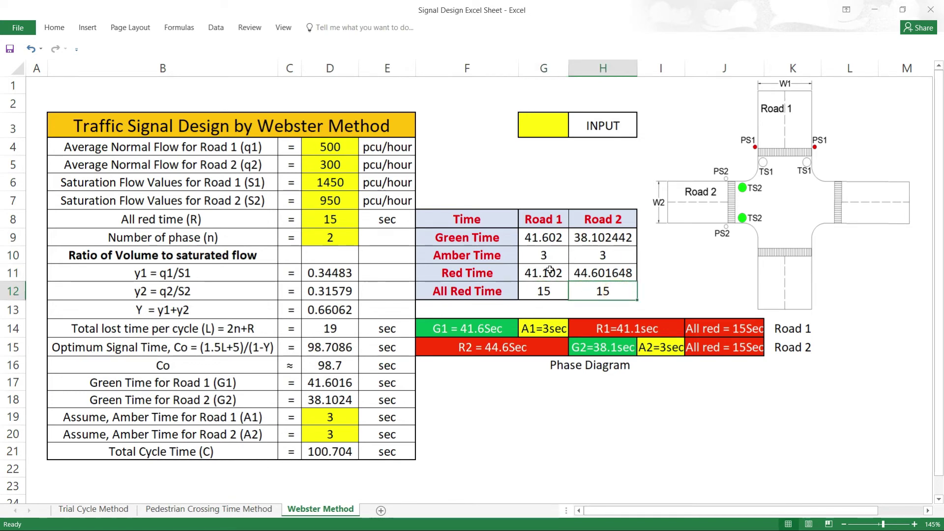
{"action": "left_click", "coordinate": [783, 329]}
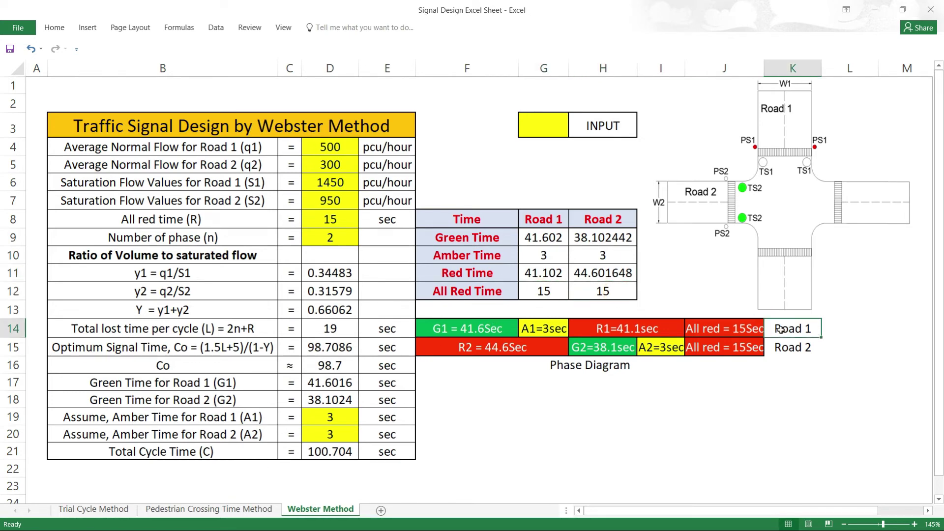
{"action": "left_click", "coordinate": [475, 330]}
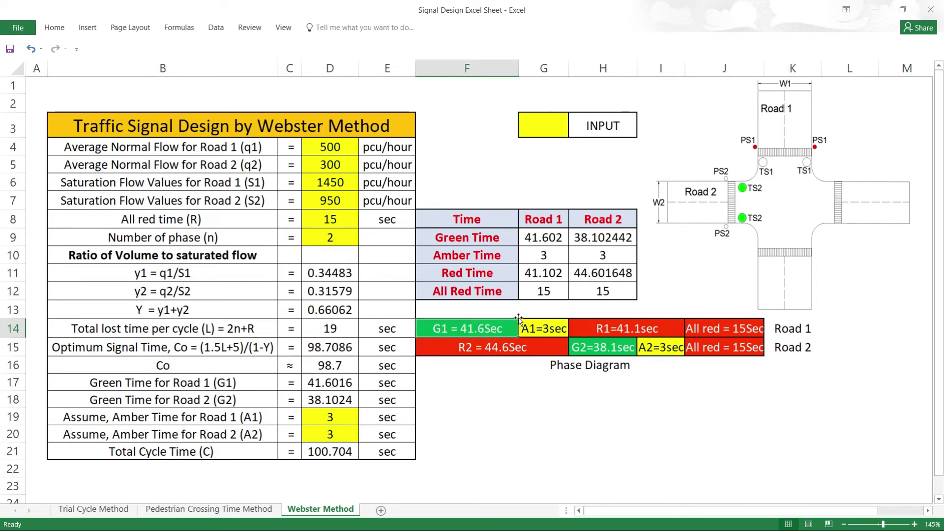
{"action": "left_click", "coordinate": [555, 329]}
{"action": "left_click", "coordinate": [615, 325]}
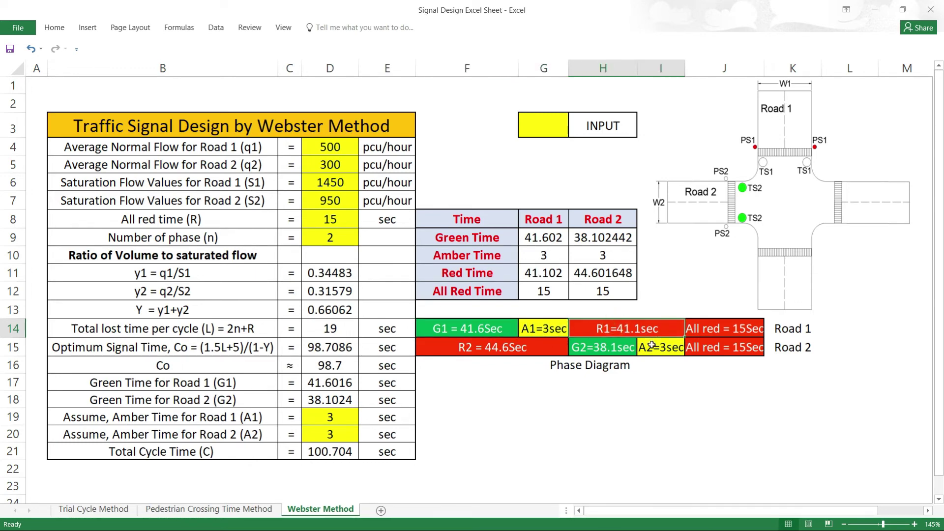
{"action": "left_click_drag", "start_coordinate": [444, 330], "coordinate": [621, 348]}
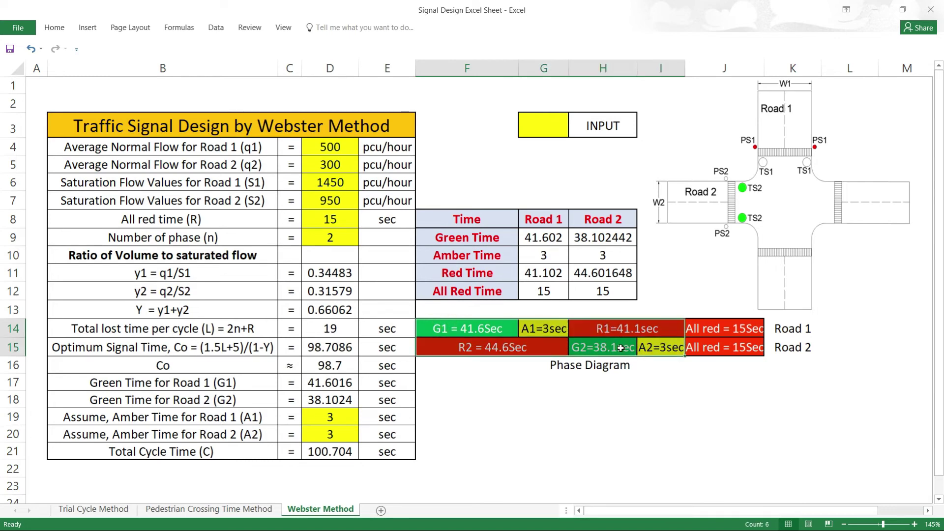
{"action": "left_click", "coordinate": [732, 322]}
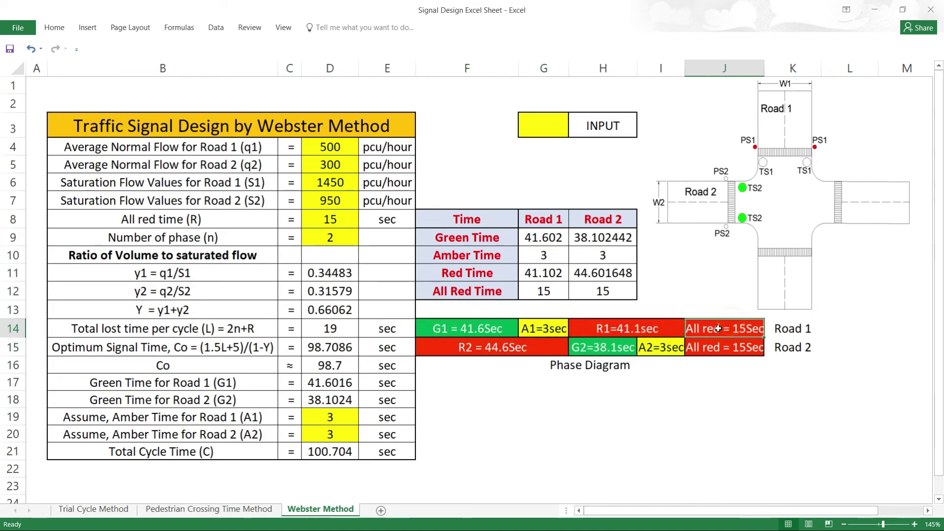
{"action": "left_click_drag", "start_coordinate": [721, 328], "coordinate": [719, 342]}
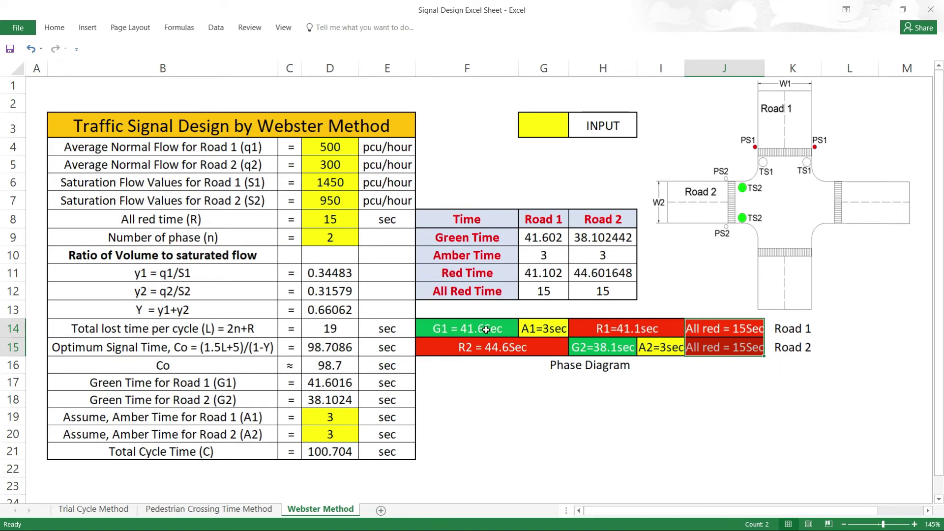
{"action": "left_click", "coordinate": [480, 347]}
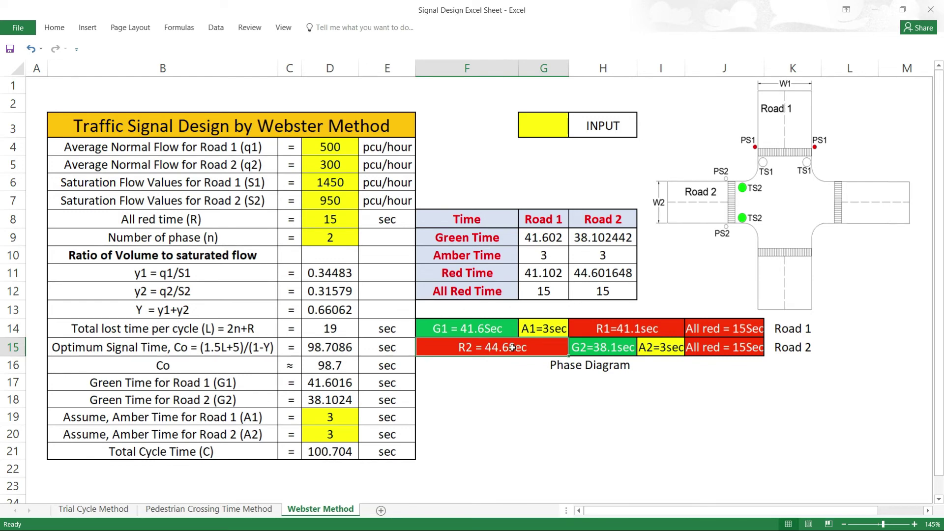
{"action": "left_click_drag", "start_coordinate": [430, 326], "coordinate": [541, 329]}
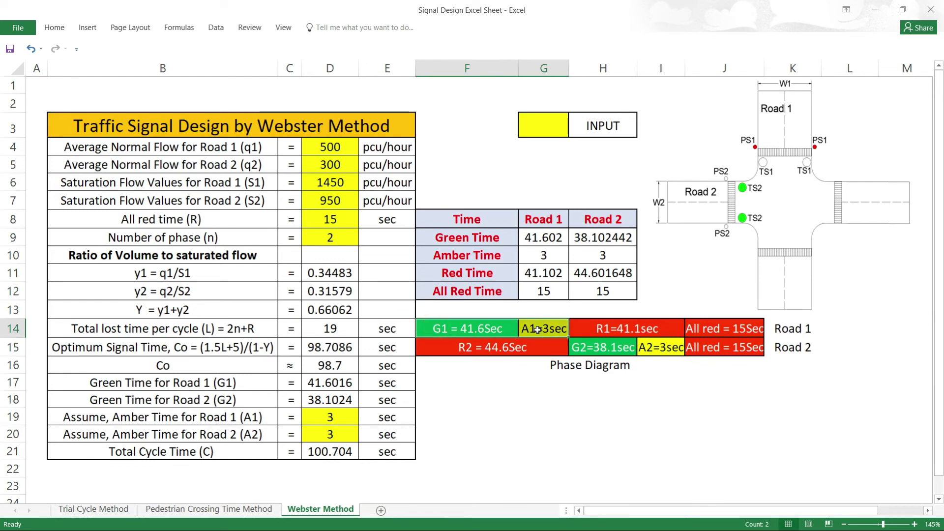
{"action": "left_click", "coordinate": [479, 345]}
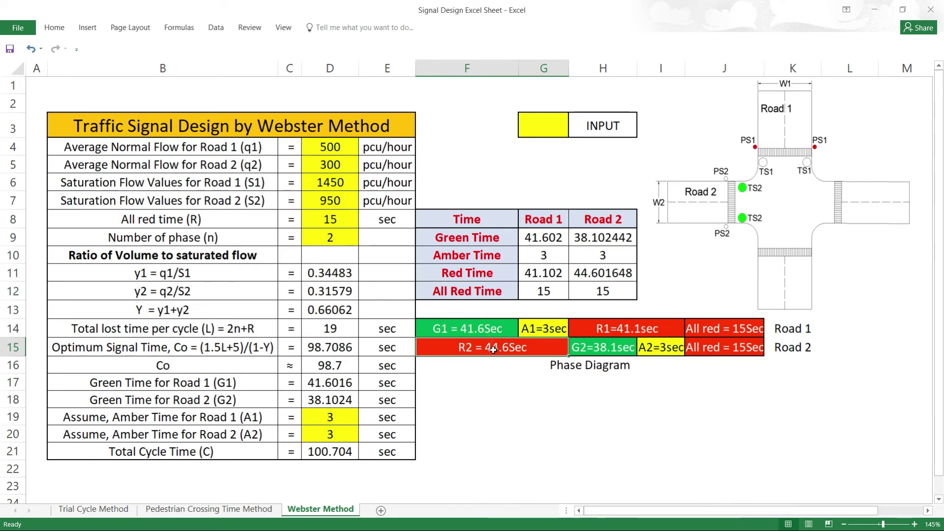
{"action": "left_click", "coordinate": [589, 273]}
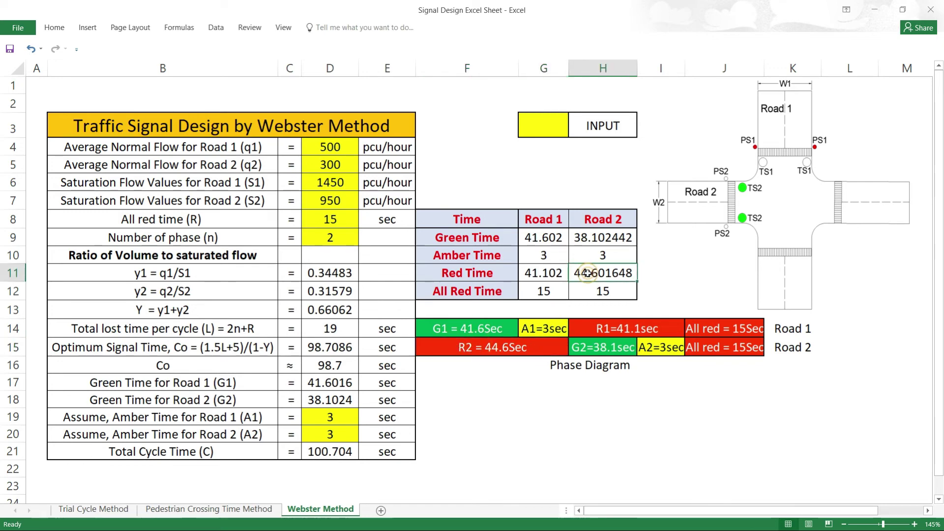
{"action": "left_click", "coordinate": [538, 349]}
{"action": "left_click", "coordinate": [590, 345]}
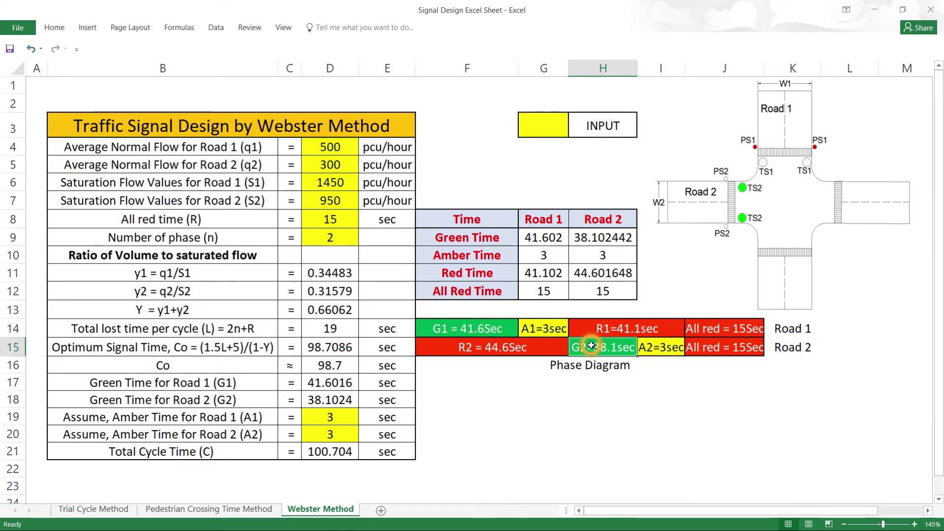
{"action": "left_click", "coordinate": [593, 240]}
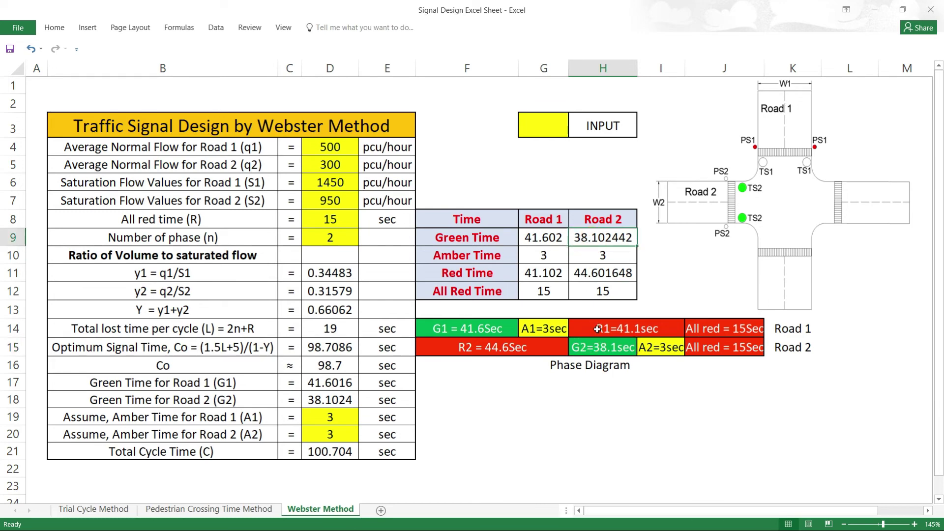
{"action": "left_click", "coordinate": [659, 350]}
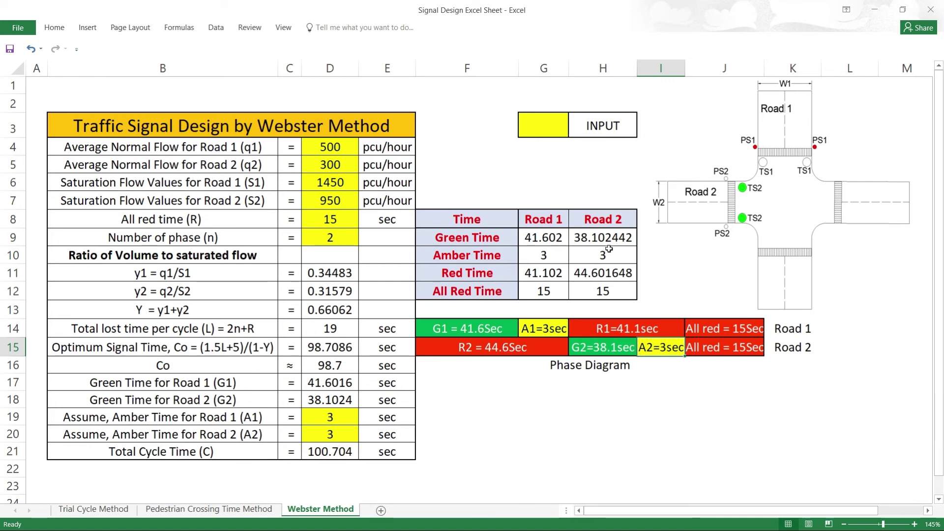
{"action": "left_click", "coordinate": [698, 353]}
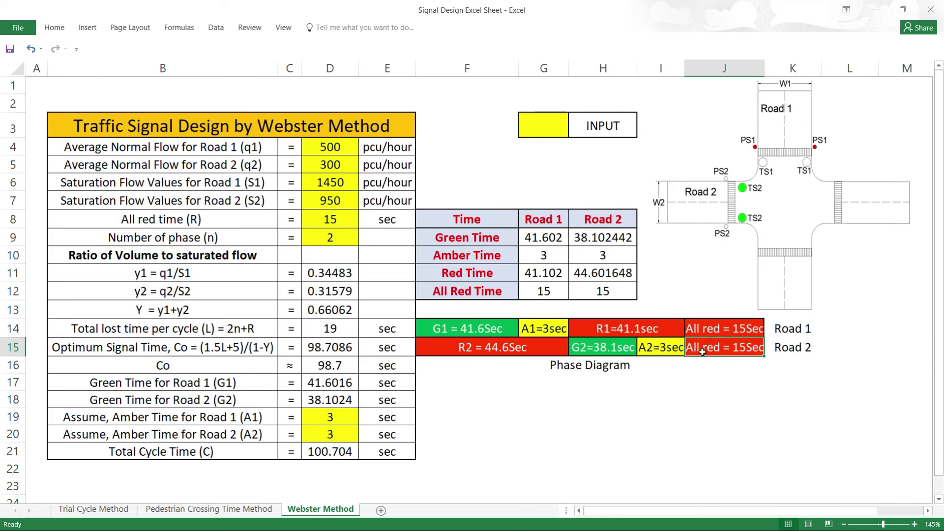
{"action": "left_click_drag", "start_coordinate": [708, 349], "coordinate": [708, 328]}
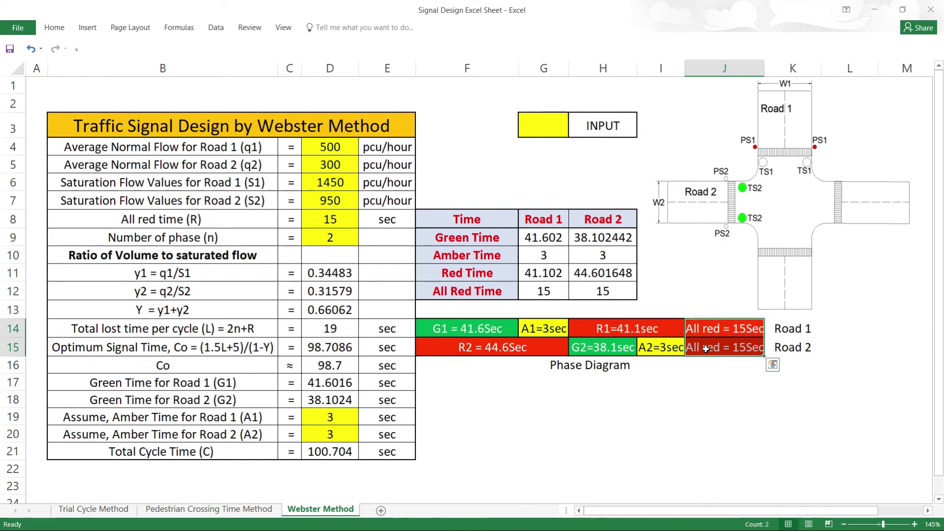
{"action": "left_click", "coordinate": [710, 347]}
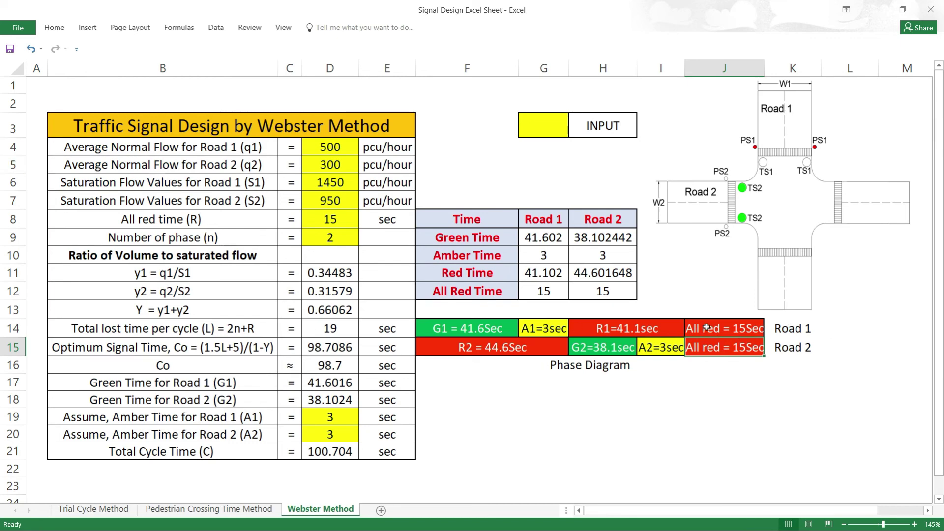
{"action": "left_click_drag", "start_coordinate": [707, 331], "coordinate": [705, 350]}
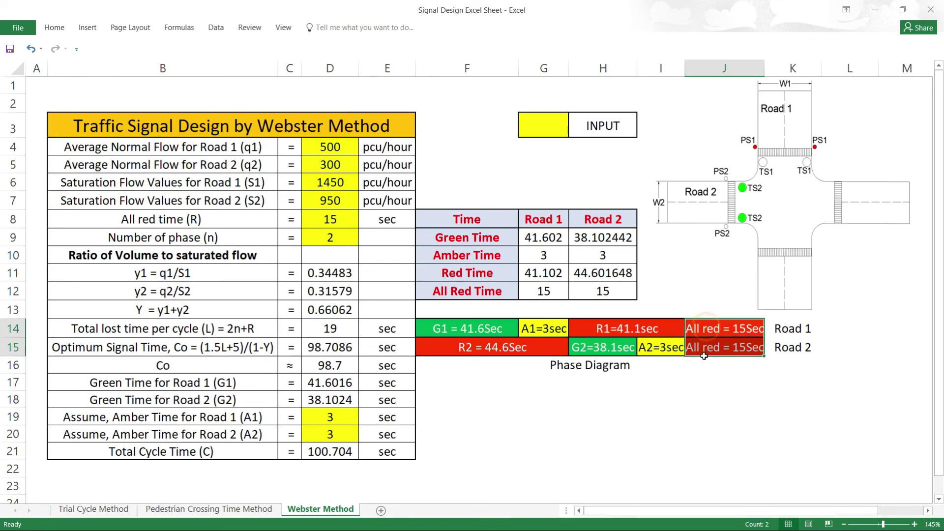
{"action": "left_click", "coordinate": [454, 328]}
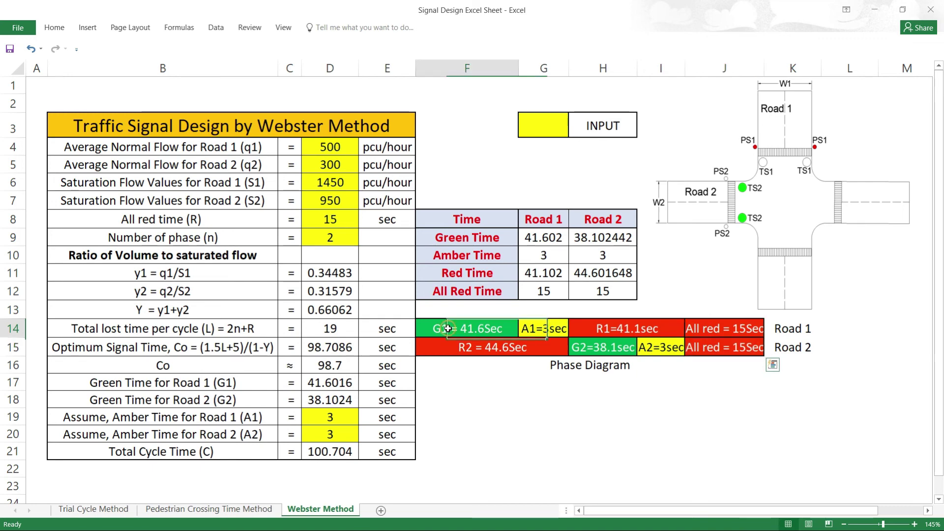
{"action": "left_click", "coordinate": [471, 344]}
{"action": "left_click", "coordinate": [604, 367]}
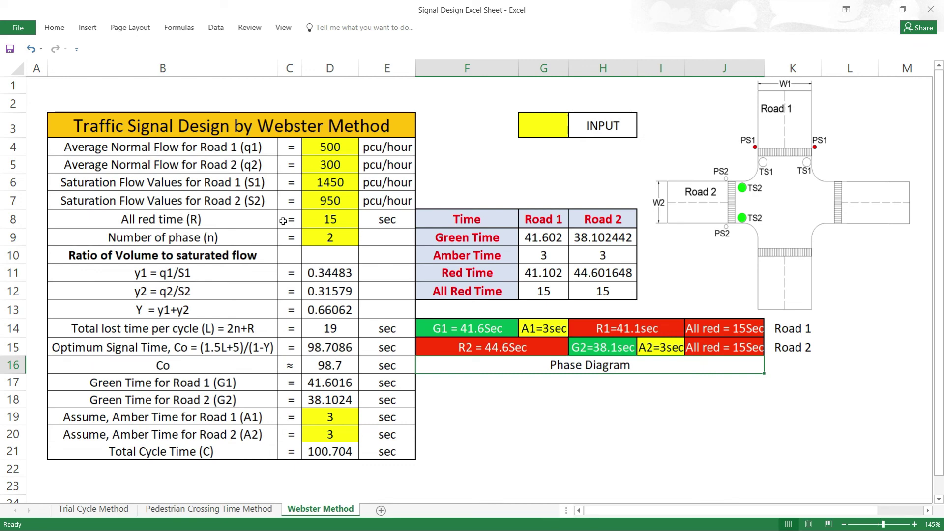
Step: Open the Pedestrian Crossing Time Method sheet and scroll through its signal timing tables and phase diagram
{"action": "left_click", "coordinate": [196, 510]}
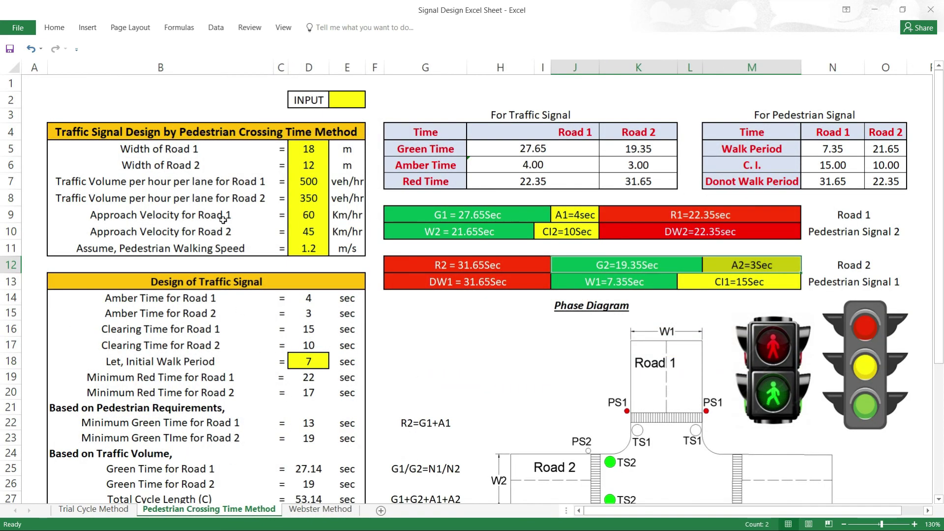
{"action": "scroll", "coordinate": [222, 220], "scroll_direction": "down", "scroll_amount": 6}
{"action": "scroll", "coordinate": [191, 235], "scroll_direction": "up", "scroll_amount": 5}
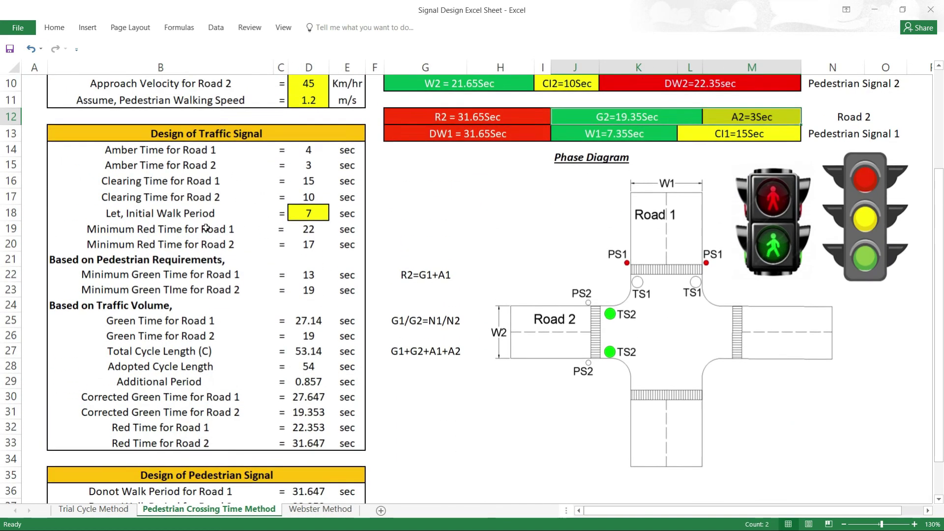